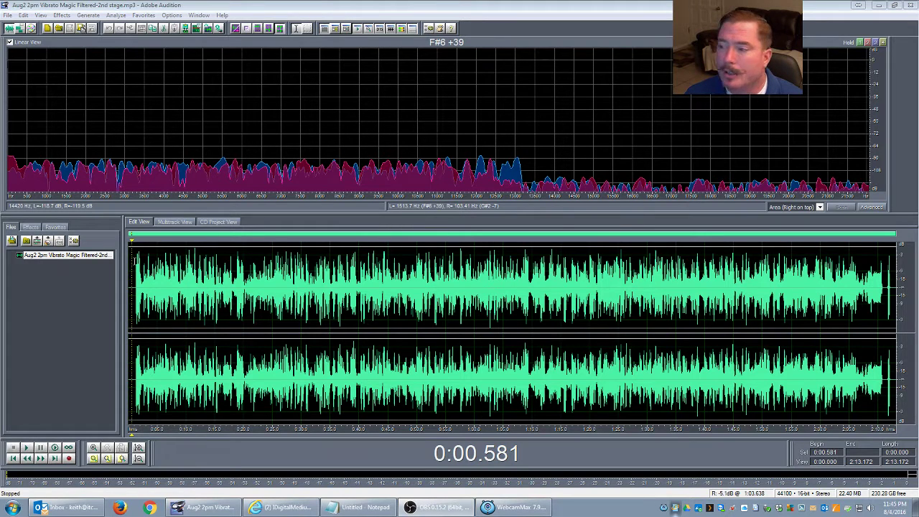
Import Aug2 2pm Vibrato Magic Non-Filtered Original.mp3 from the Aug2 folder and open it in the waveform editor
{"action": "left_click", "coordinate": [11, 241]}
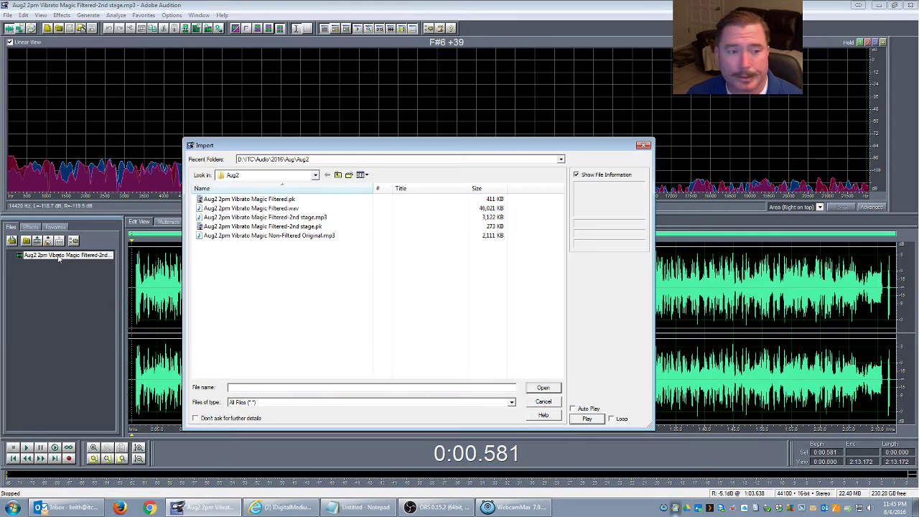
{"action": "left_click", "coordinate": [282, 208]}
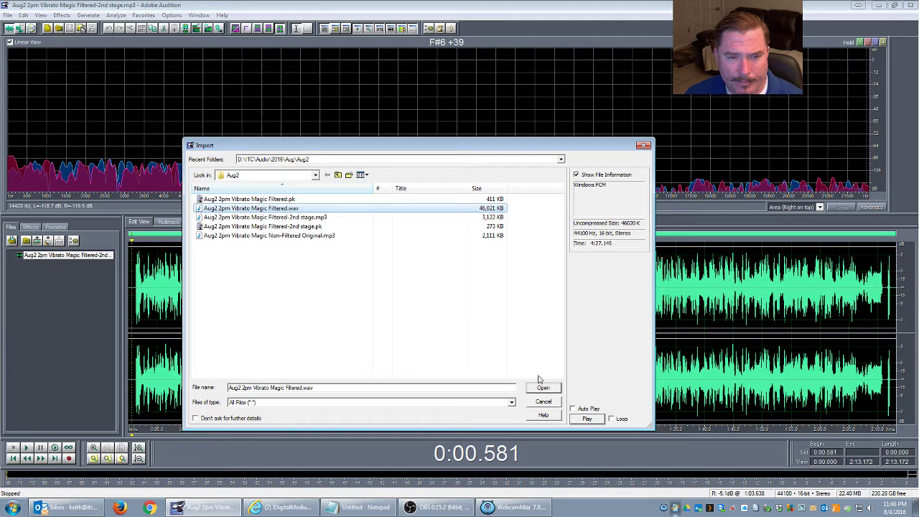
{"action": "left_click", "coordinate": [309, 236]}
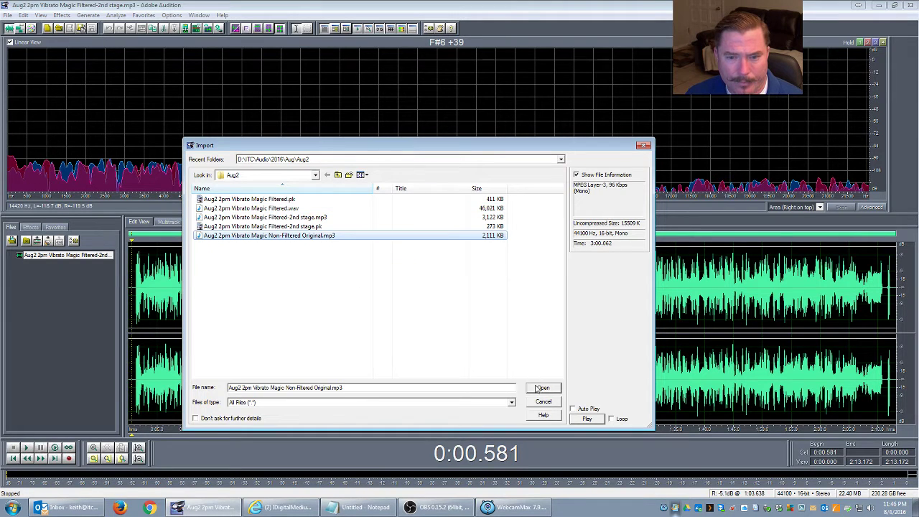
{"action": "left_click", "coordinate": [539, 389]}
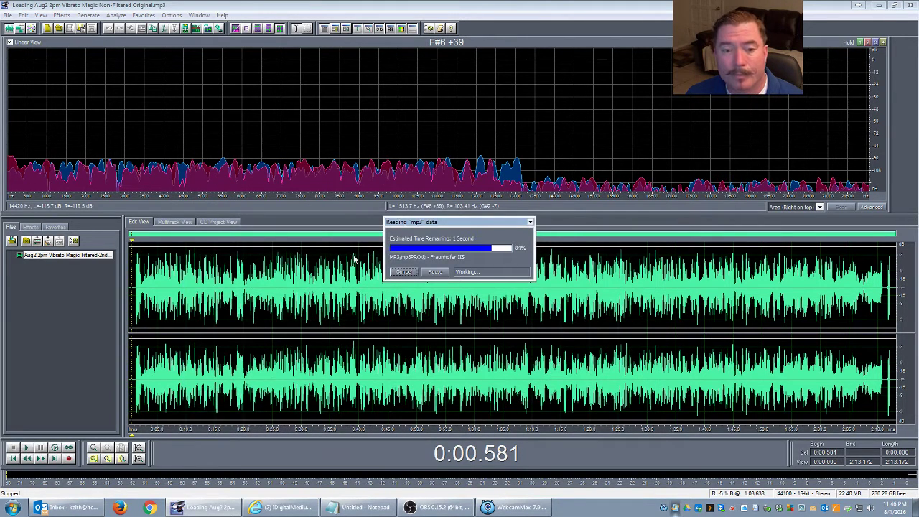
{"action": "double_click", "coordinate": [86, 256]}
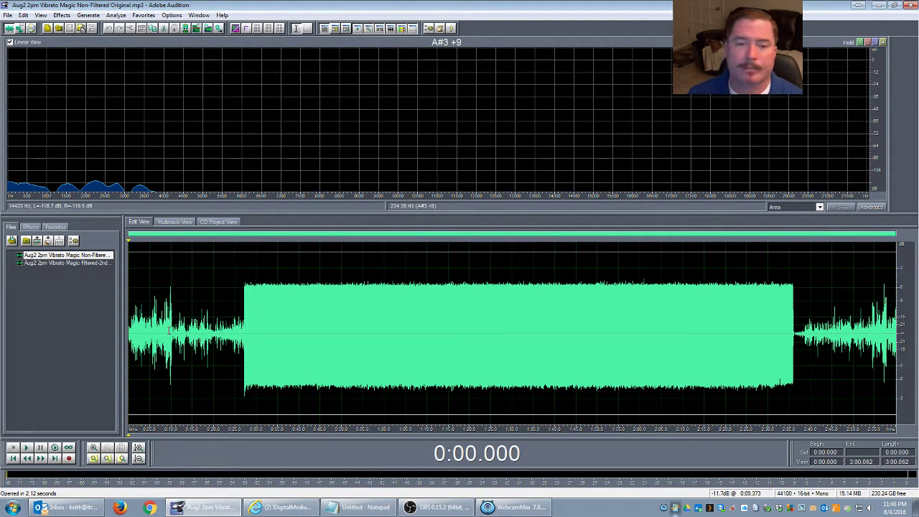
Play the non-filtered original from about 0:03.9 into its loud middle section and stop playback
{"action": "left_click", "coordinate": [240, 300]}
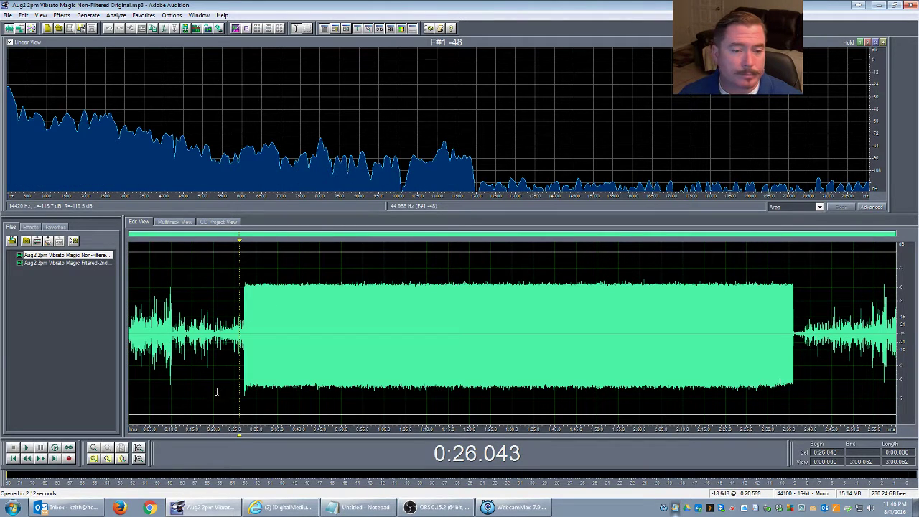
{"action": "left_click", "coordinate": [145, 344]}
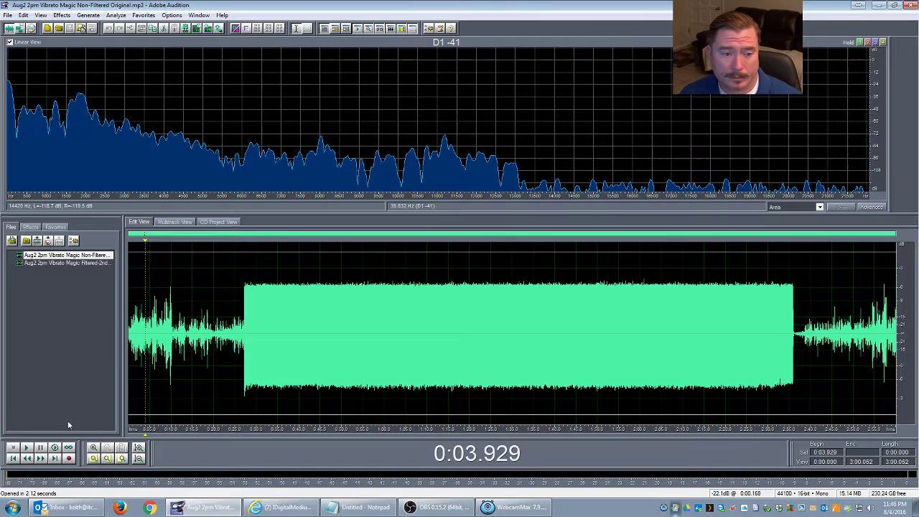
{"action": "left_click", "coordinate": [27, 447]}
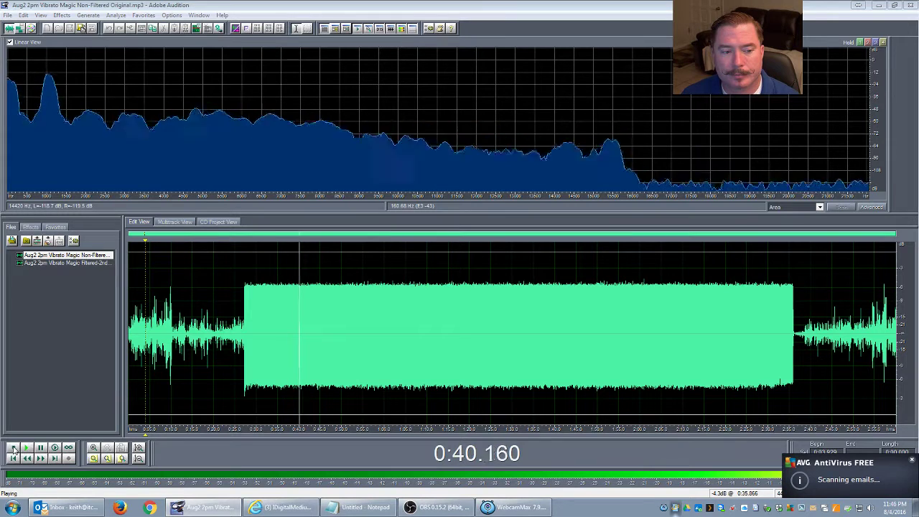
{"action": "key", "text": "space"}
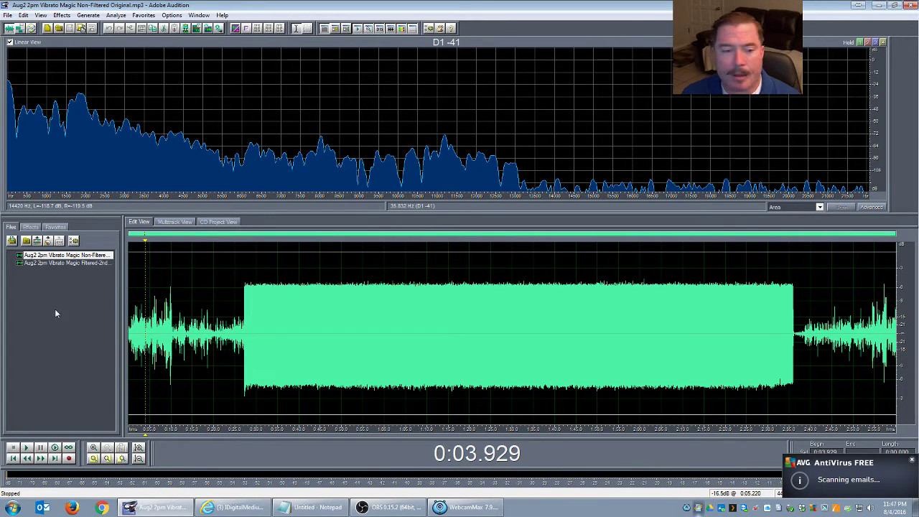
Switch to Aug2 2pm Vibrato Magic Filtered-2nd stage.mp3, dismiss the antivirus notification and play the file from 0:00.581
{"action": "double_click", "coordinate": [68, 262]}
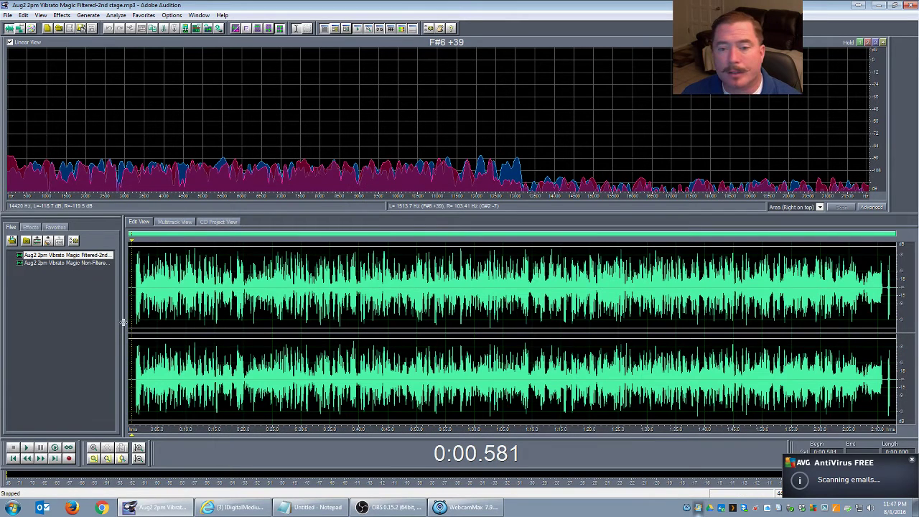
{"action": "left_click", "coordinate": [912, 462]}
{"action": "left_click", "coordinate": [39, 458]}
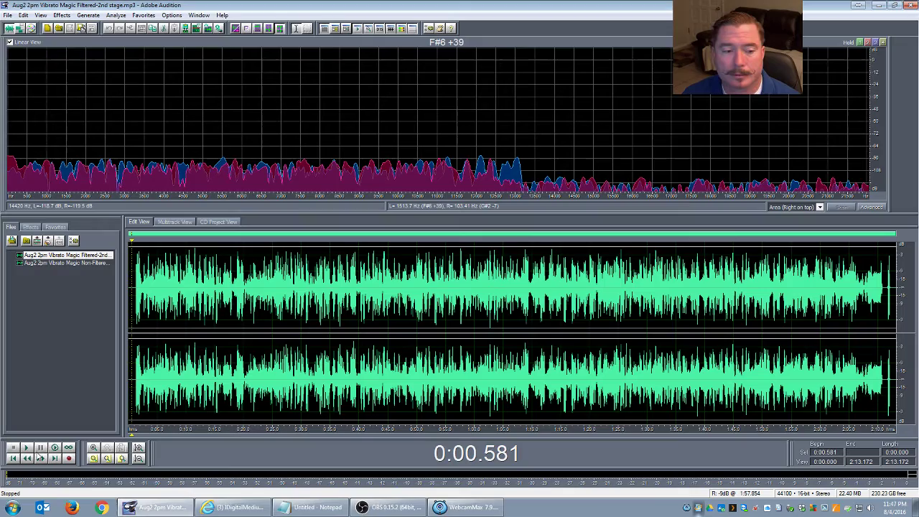
{"action": "left_click", "coordinate": [27, 447]}
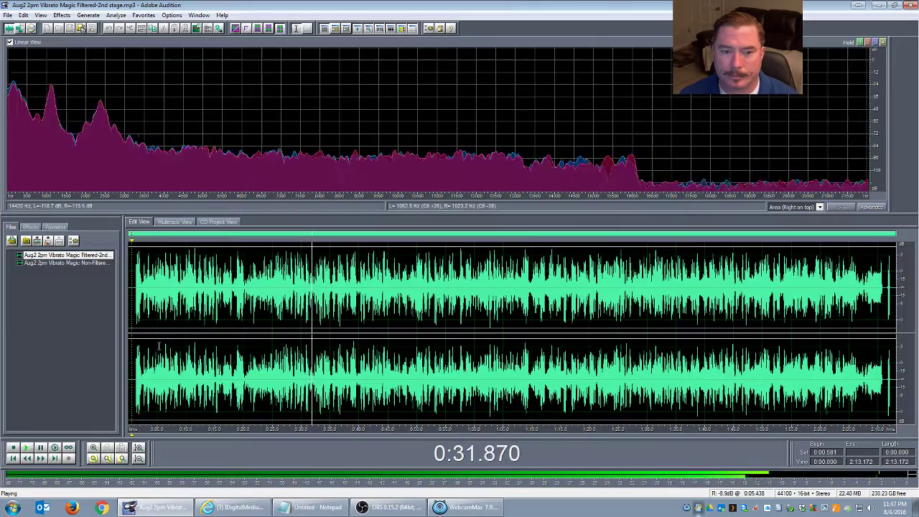
{"action": "scroll", "coordinate": [331, 282], "scroll_direction": "up", "scroll_amount": 5}
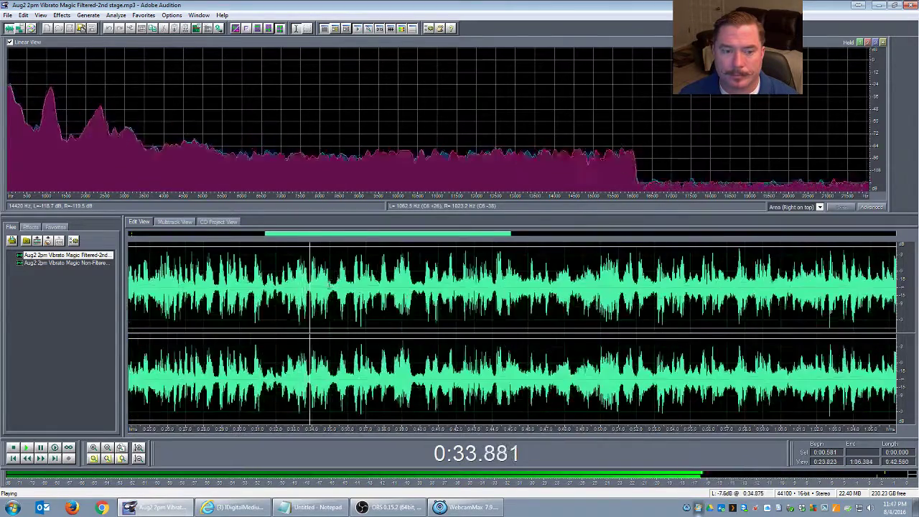
{"action": "scroll", "coordinate": [340, 240], "scroll_direction": "down", "scroll_amount": 1}
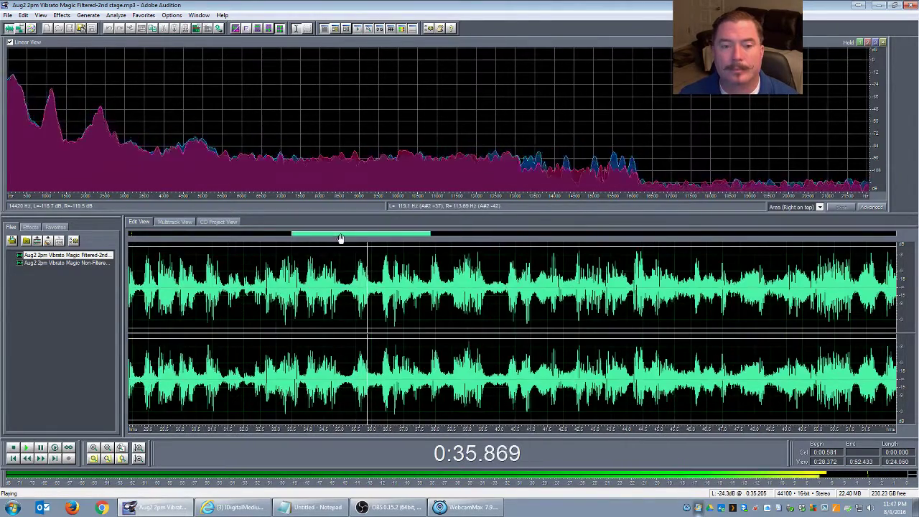
{"action": "left_click_drag", "start_coordinate": [357, 239], "coordinate": [384, 239]}
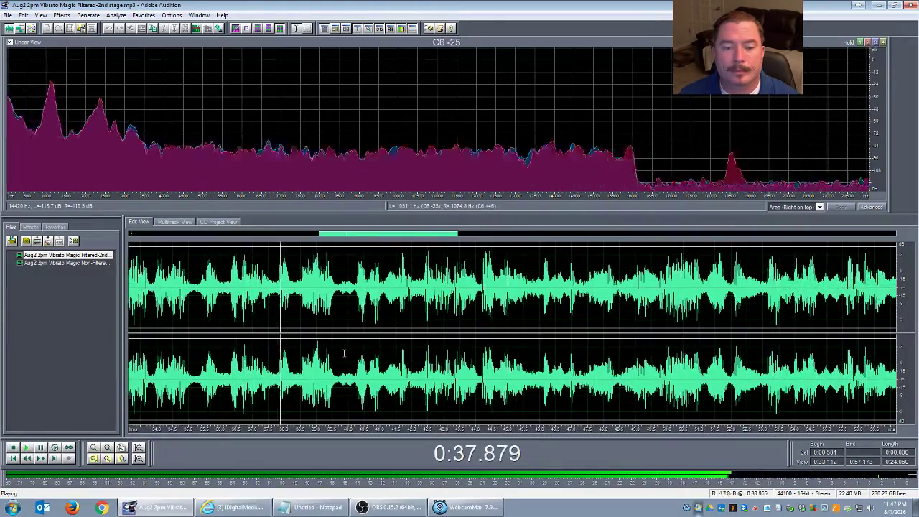
Select the passage from about 0:35.2 to 0:39.9, and replay the filtered recording from about 0:39.9
{"action": "left_click_drag", "start_coordinate": [196, 287], "coordinate": [345, 287]}
{"action": "left_click", "coordinate": [26, 447]}
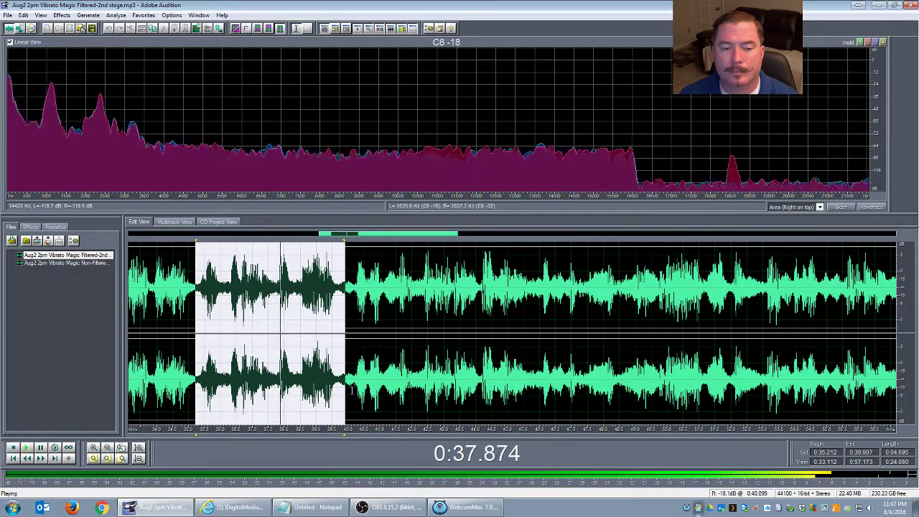
{"action": "left_click", "coordinate": [345, 415]}
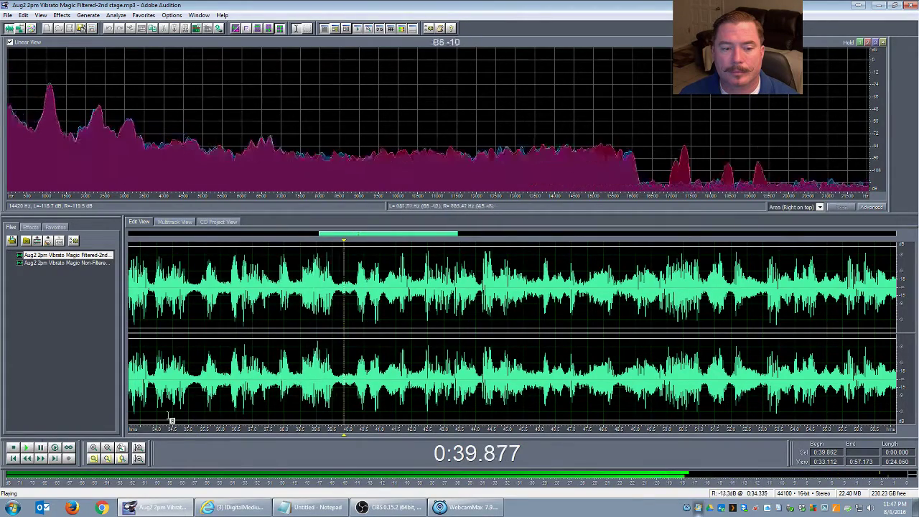
{"action": "key", "text": "space"}
{"action": "left_click", "coordinate": [54, 447]}
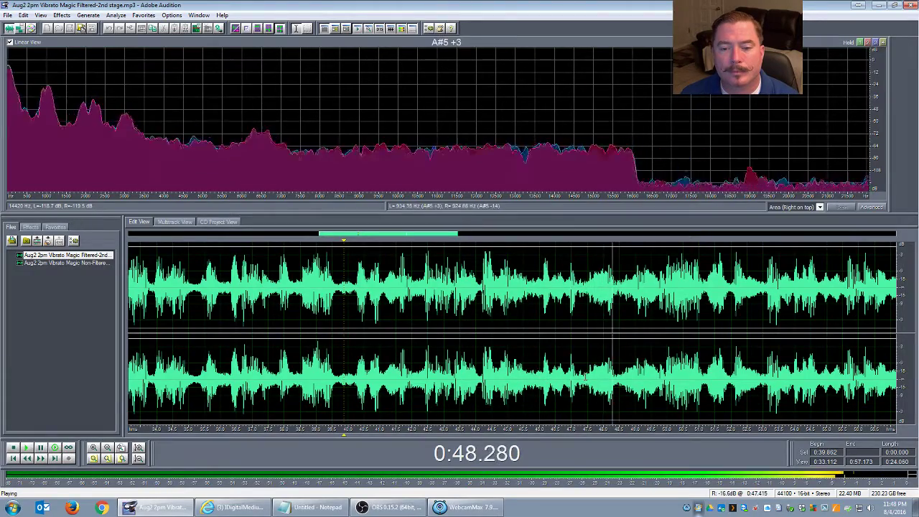
{"action": "left_click_drag", "start_coordinate": [410, 233], "coordinate": [497, 233]}
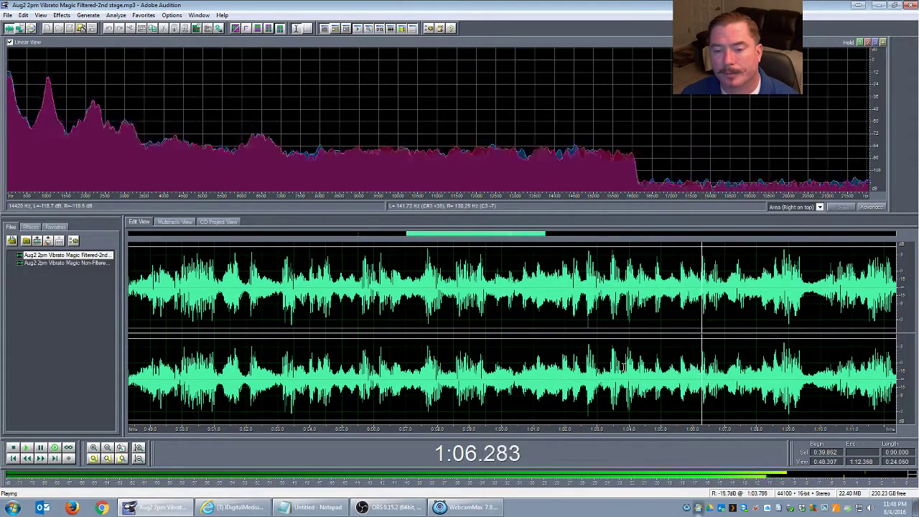
{"action": "left_click_drag", "start_coordinate": [488, 238], "coordinate": [601, 237]}
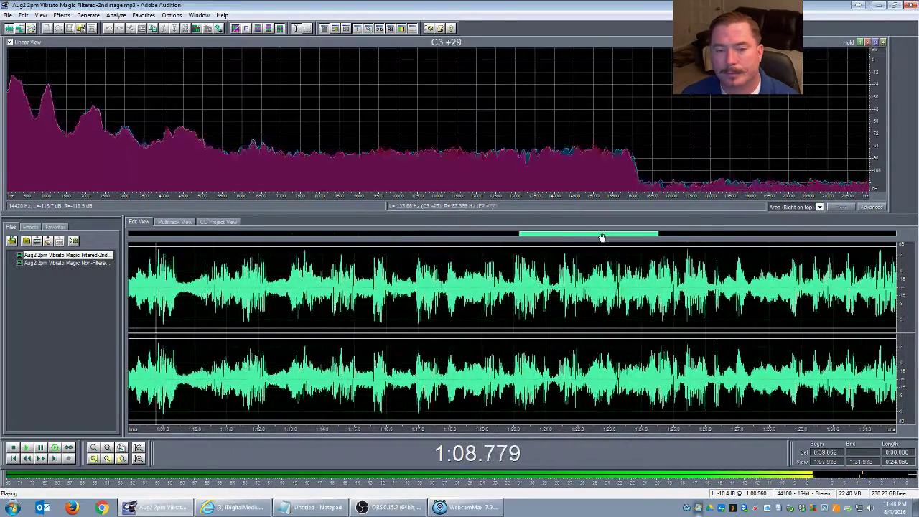
Play the filtered recording from about 1:17 through to its end
{"action": "left_click", "coordinate": [27, 447]}
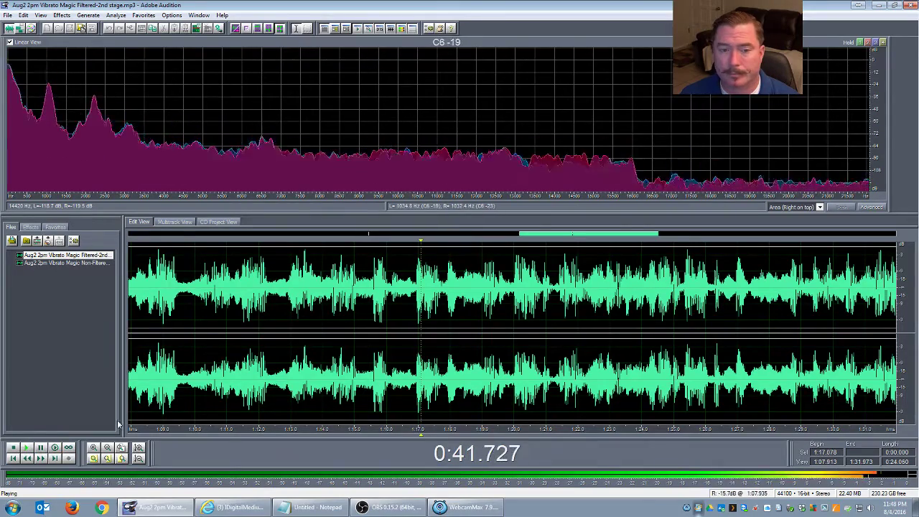
{"action": "key", "text": "space"}
{"action": "key", "text": "space"}
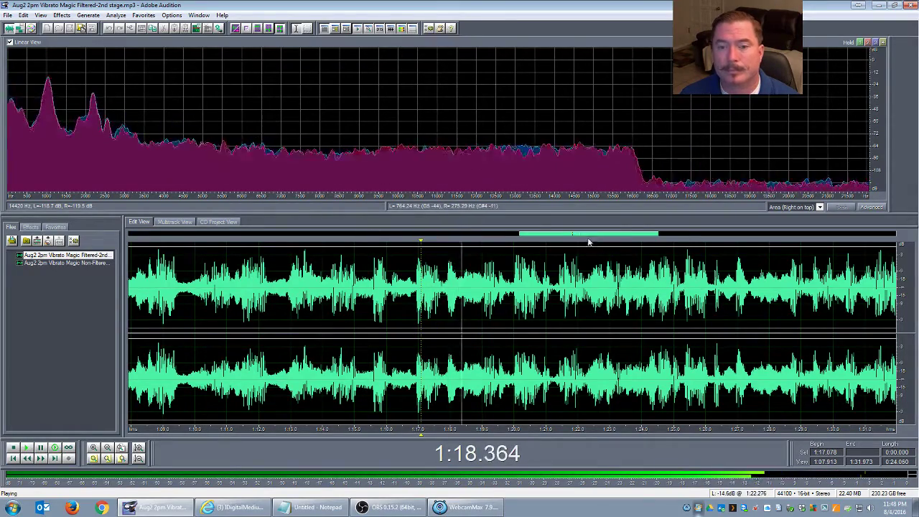
{"action": "left_click_drag", "start_coordinate": [587, 242], "coordinate": [647, 235]}
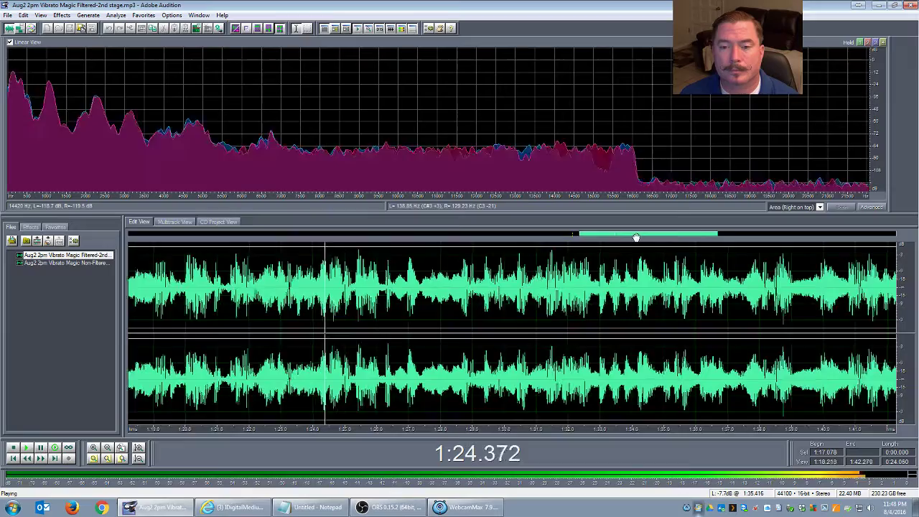
{"action": "left_click_drag", "start_coordinate": [636, 237], "coordinate": [663, 237]}
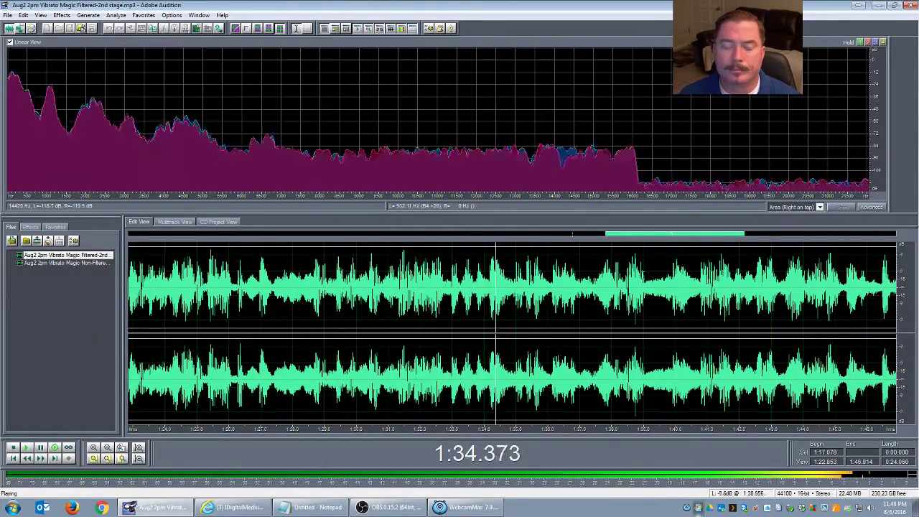
{"action": "left_click_drag", "start_coordinate": [654, 239], "coordinate": [766, 240]}
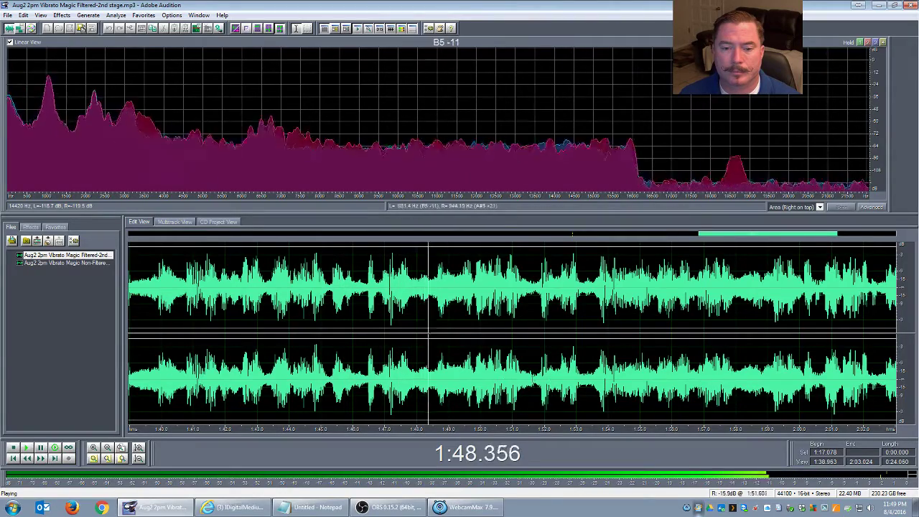
{"action": "left_click_drag", "start_coordinate": [761, 240], "coordinate": [830, 240]}
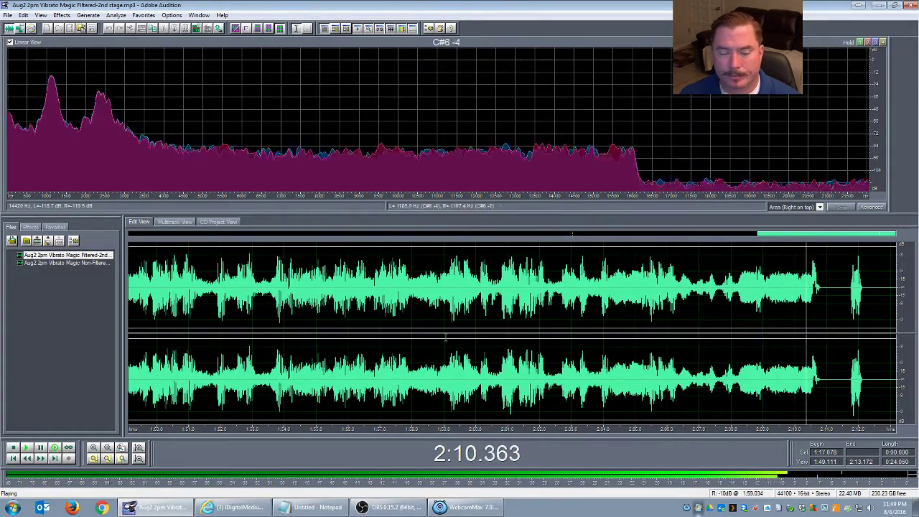
{"action": "scroll", "coordinate": [445, 336], "scroll_direction": "down", "scroll_amount": 5}
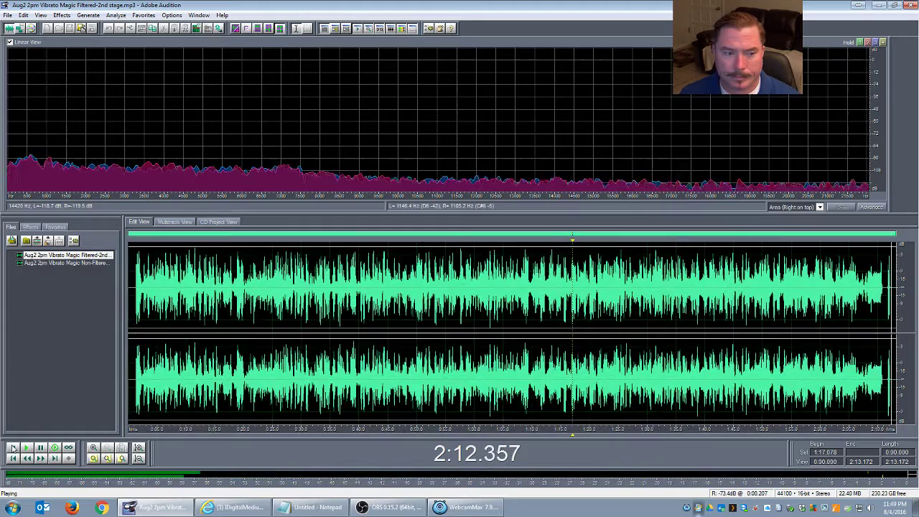
Stop playback and inspect the filtered recording's frequency spectrum at 1:10 and about 1:00.5
{"action": "left_click", "coordinate": [13, 447]}
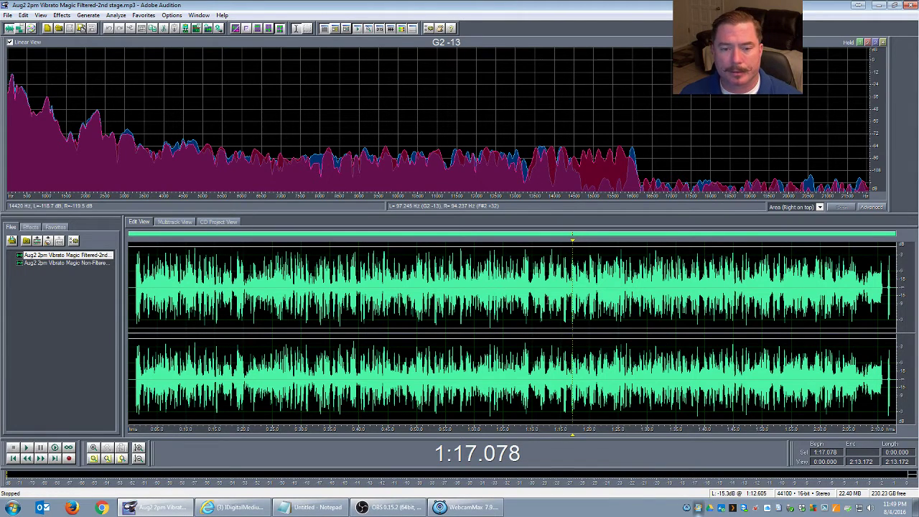
{"action": "left_click", "coordinate": [531, 285]}
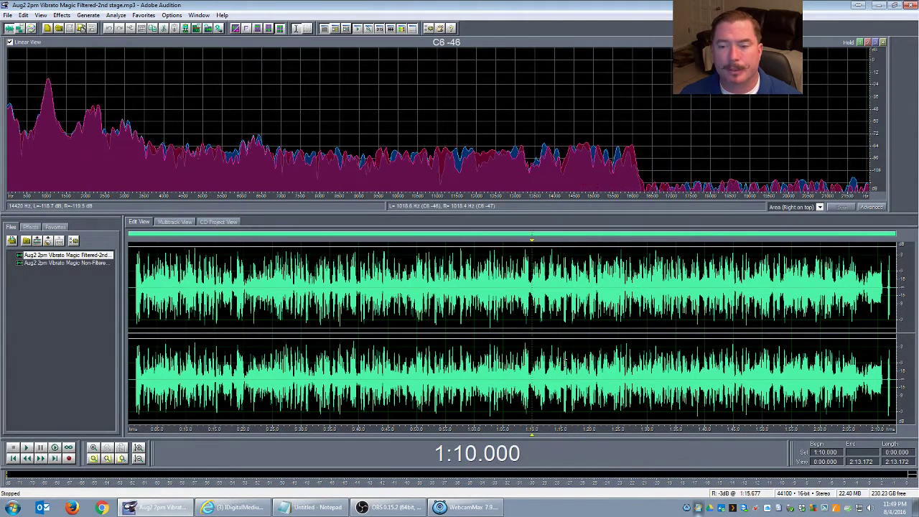
{"action": "left_click", "coordinate": [478, 333]}
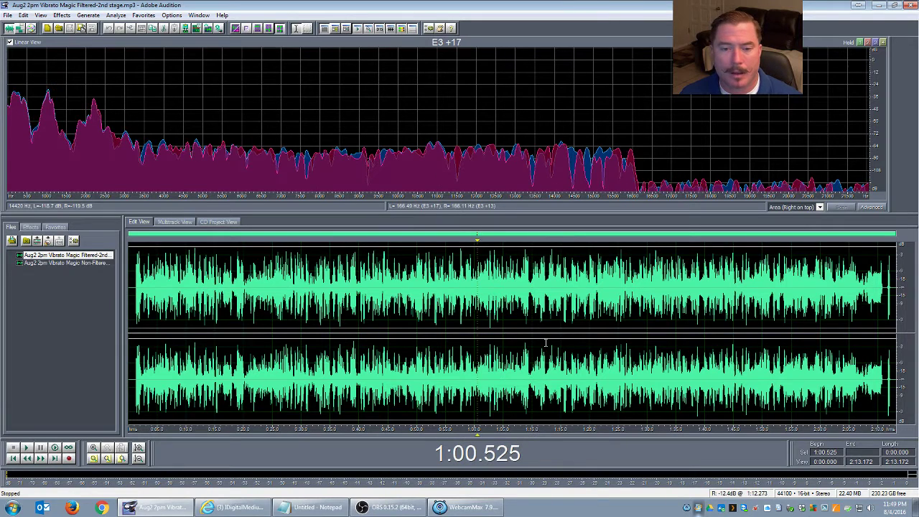
Switch back to the non-filtered original, play it from 1:15 and pause after a few seconds
{"action": "double_click", "coordinate": [54, 264]}
{"action": "left_click", "coordinate": [448, 314]}
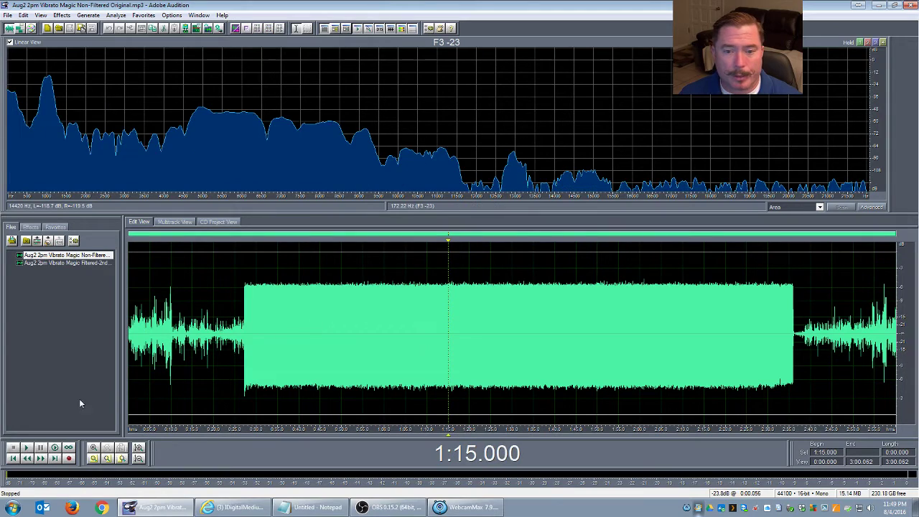
{"action": "left_click", "coordinate": [28, 447]}
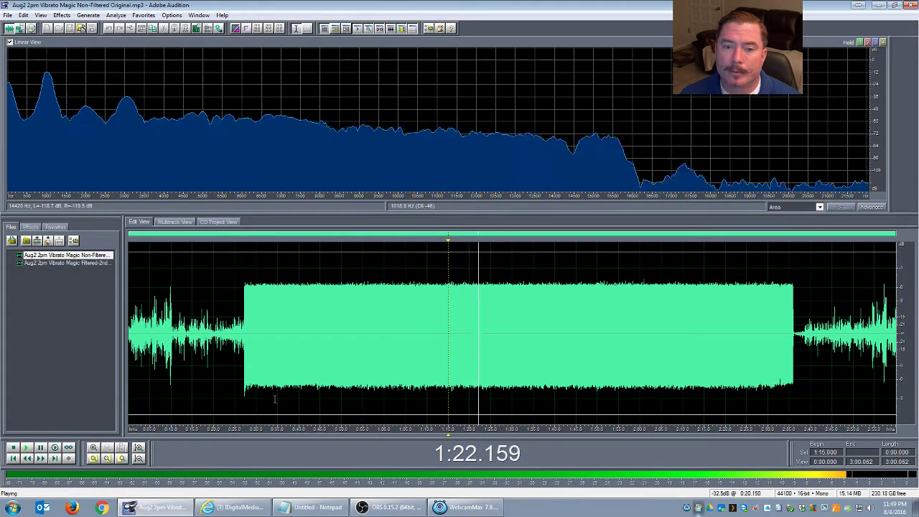
{"action": "left_click", "coordinate": [40, 447]}
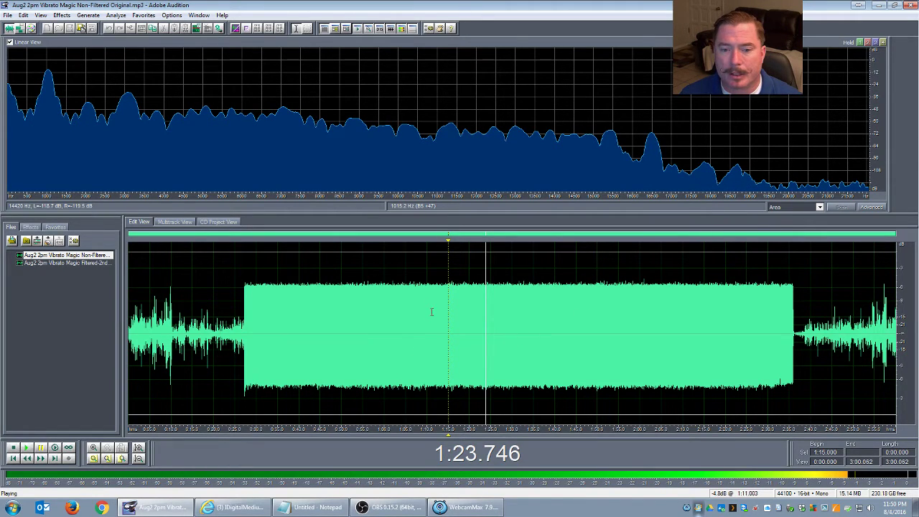
Inspect the non-filtered recording's frequency spectrum at 0:30, about 0:47 and about 1:32.7 in the loud section
{"action": "left_click", "coordinate": [282, 319]}
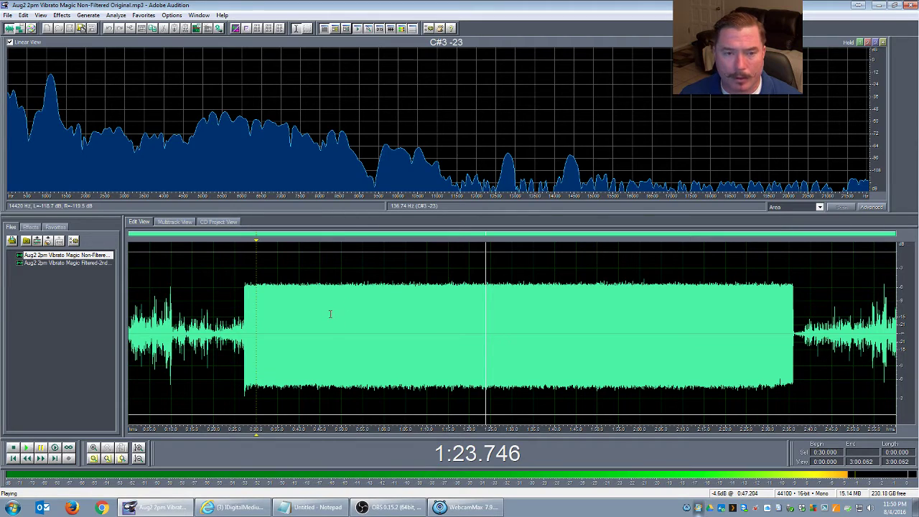
{"action": "left_click", "coordinate": [330, 314]}
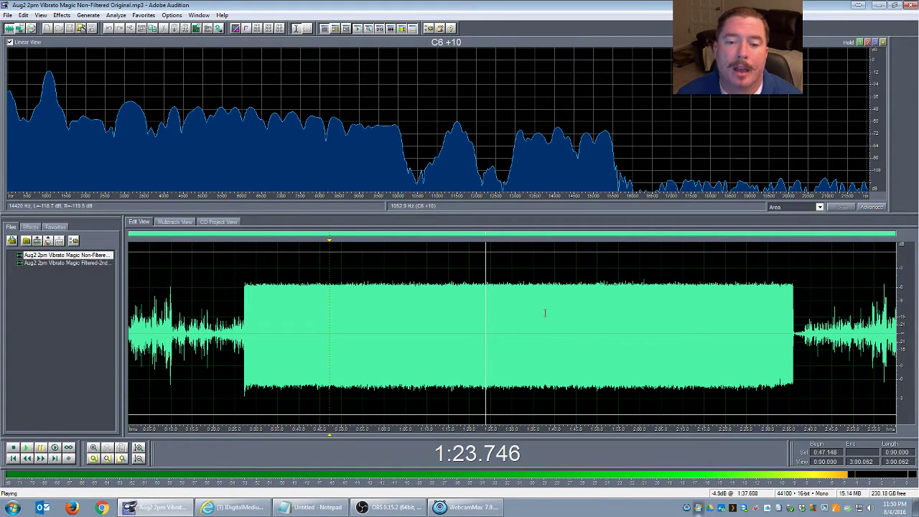
{"action": "left_click", "coordinate": [524, 288]}
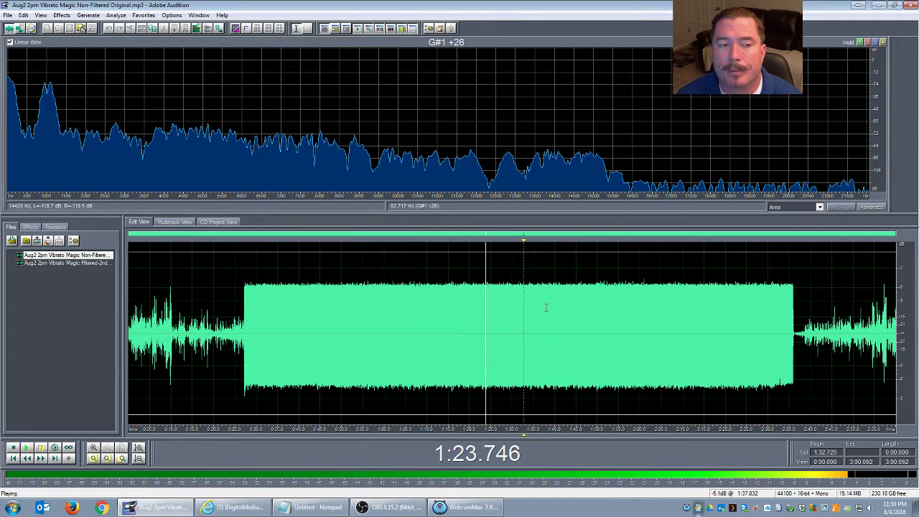